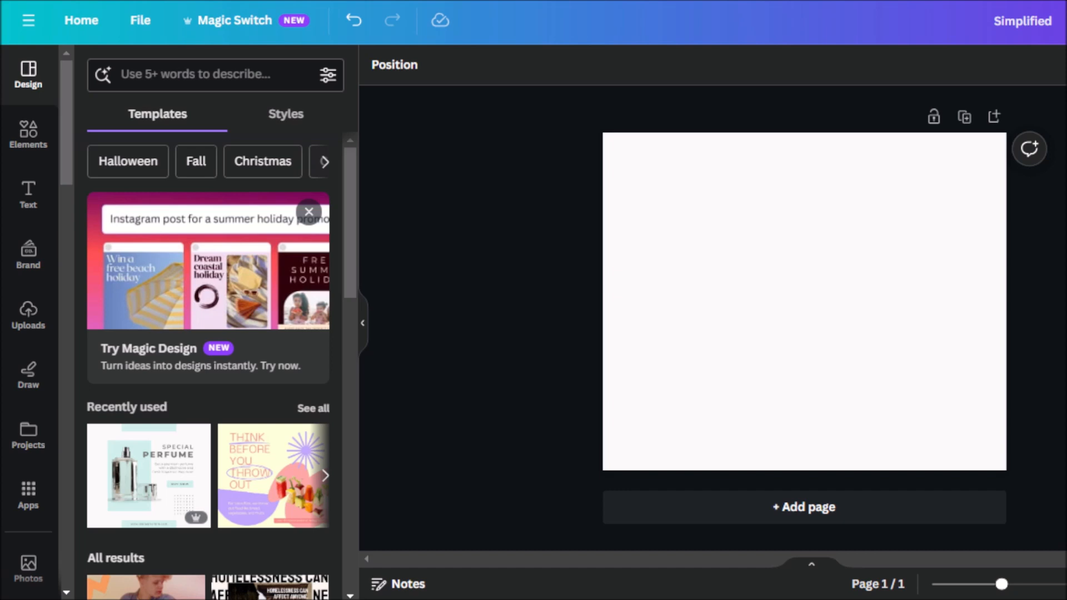
# Open the Magic Media app from the user's own apps and view its Text to Video generator.
pyautogui.click(25, 493)
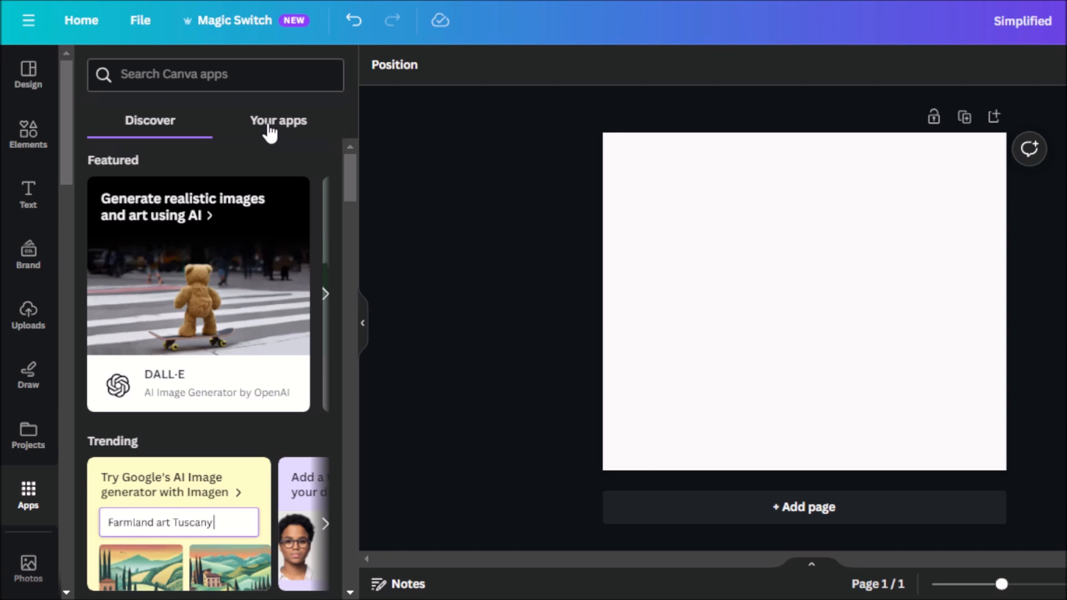
pyautogui.click(270, 128)
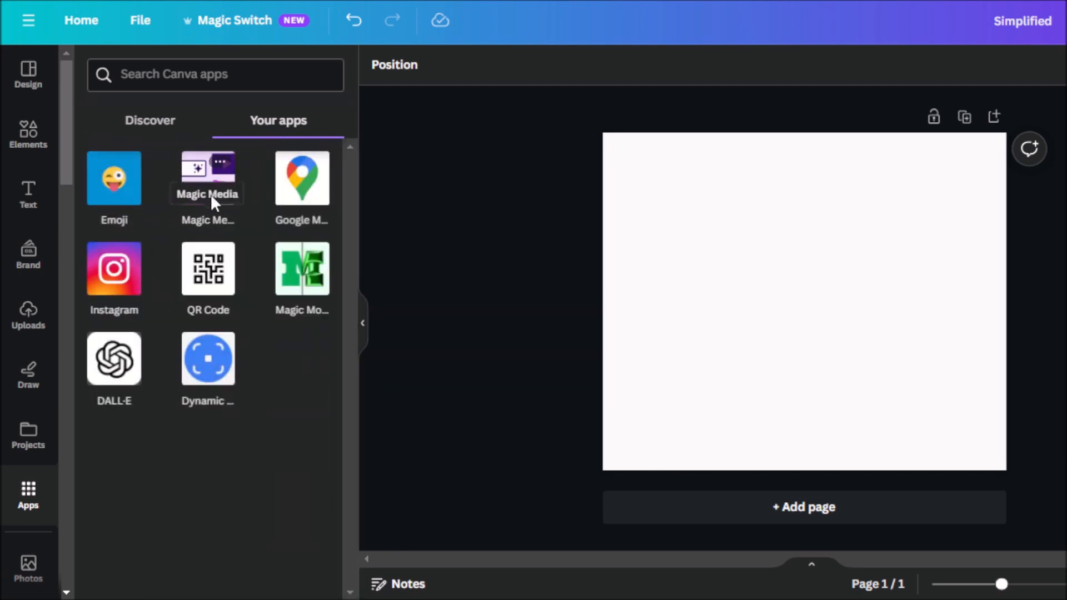
pyautogui.click(204, 181)
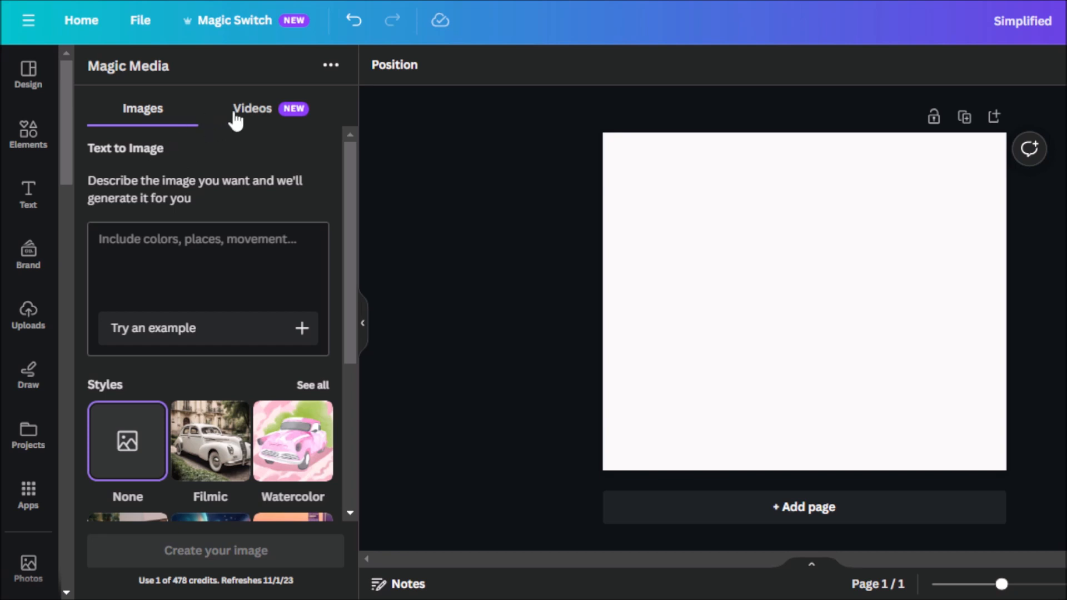
pyautogui.click(276, 115)
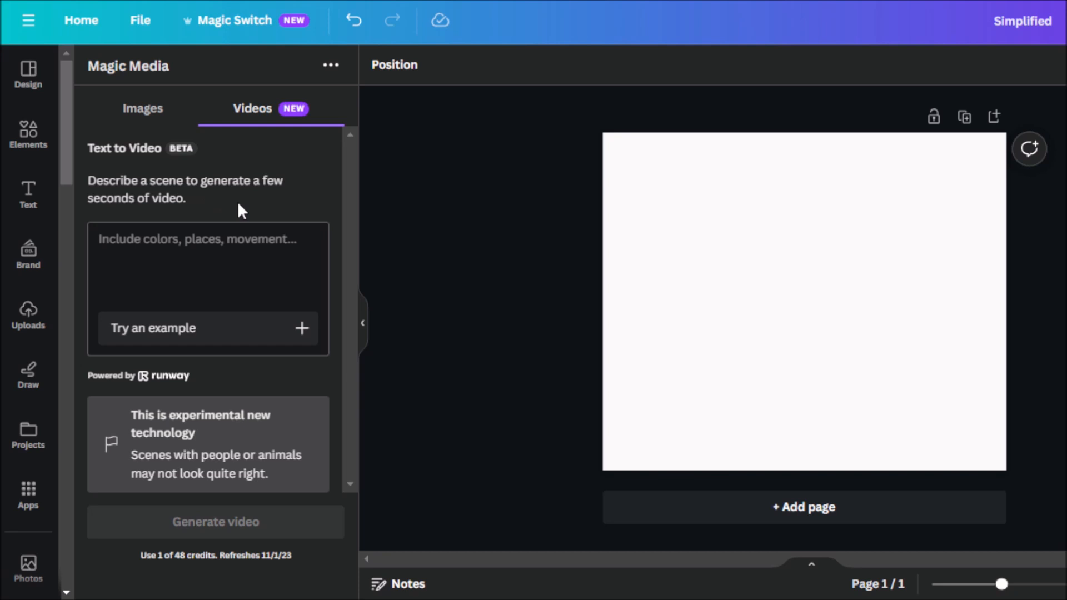
# Switch to the Text to Image generator and fill in the example prompt "Boy lost in a jungle, muted colors".
pyautogui.click(121, 96)
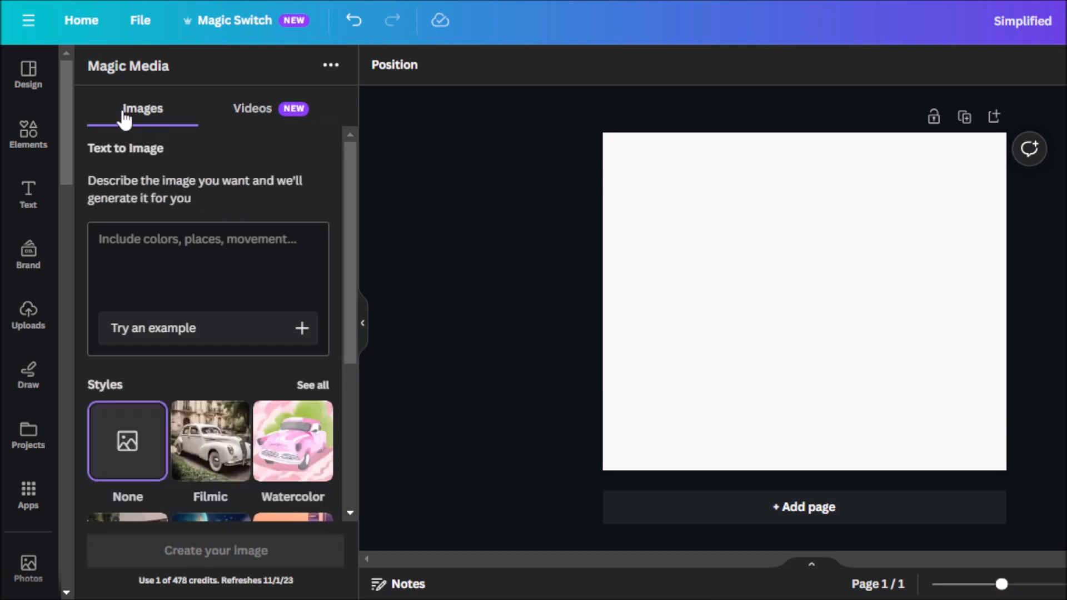
pyautogui.click(133, 246)
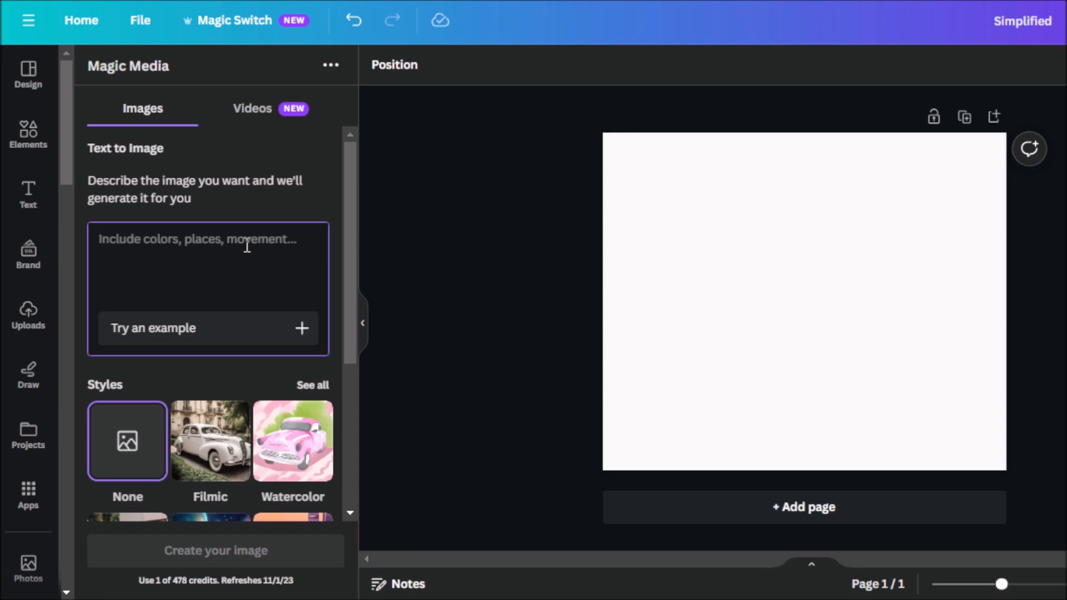
pyautogui.click(276, 340)
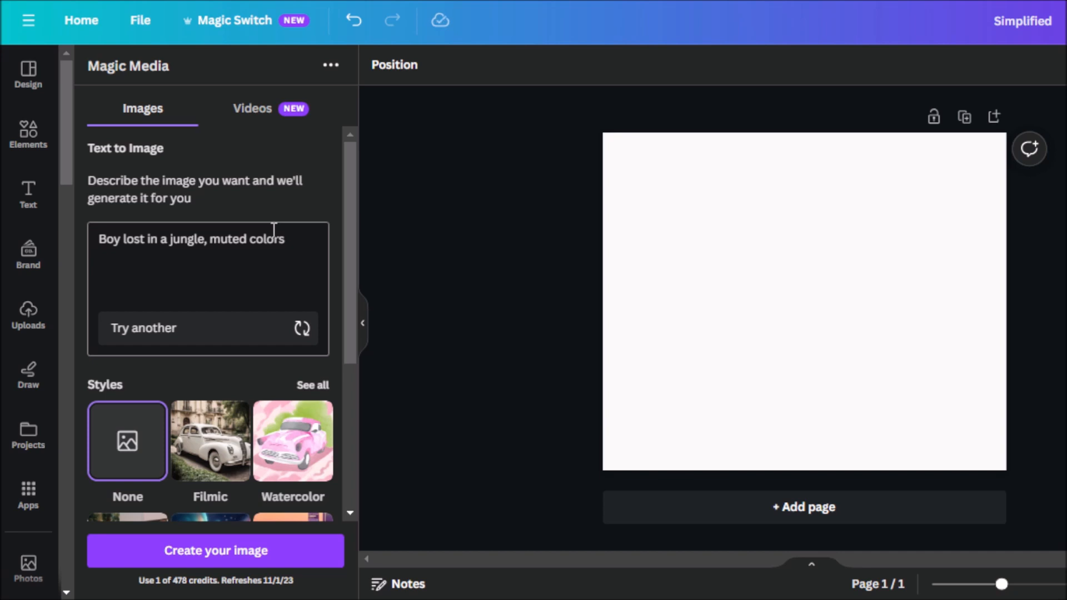
# Look through the full list of image styles and choose Color Pencil from the Fine art group.
pyautogui.scroll(-3, 273, 230)
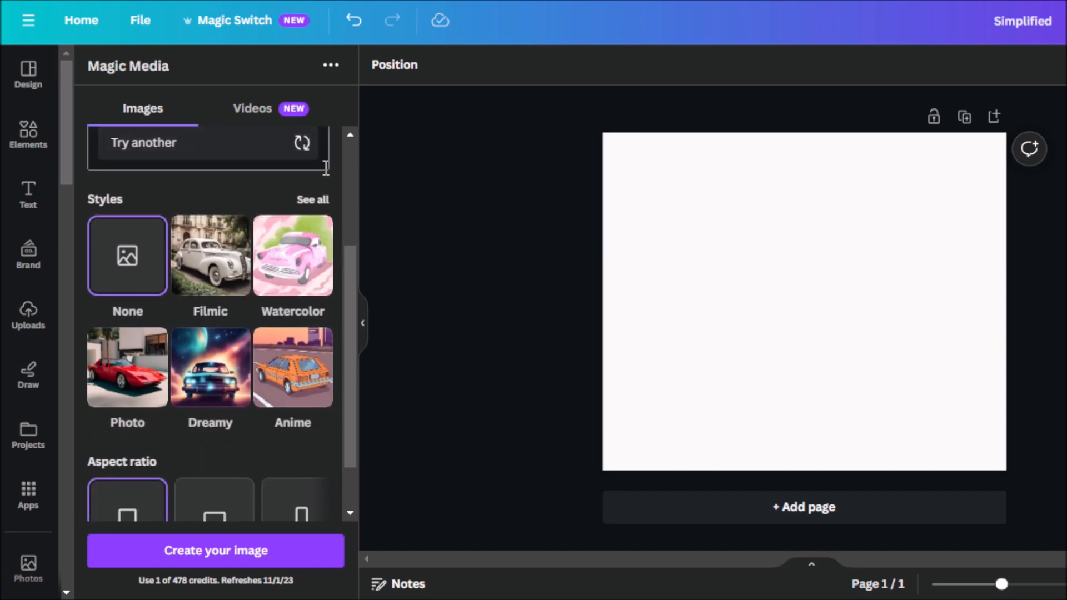
pyautogui.click(314, 200)
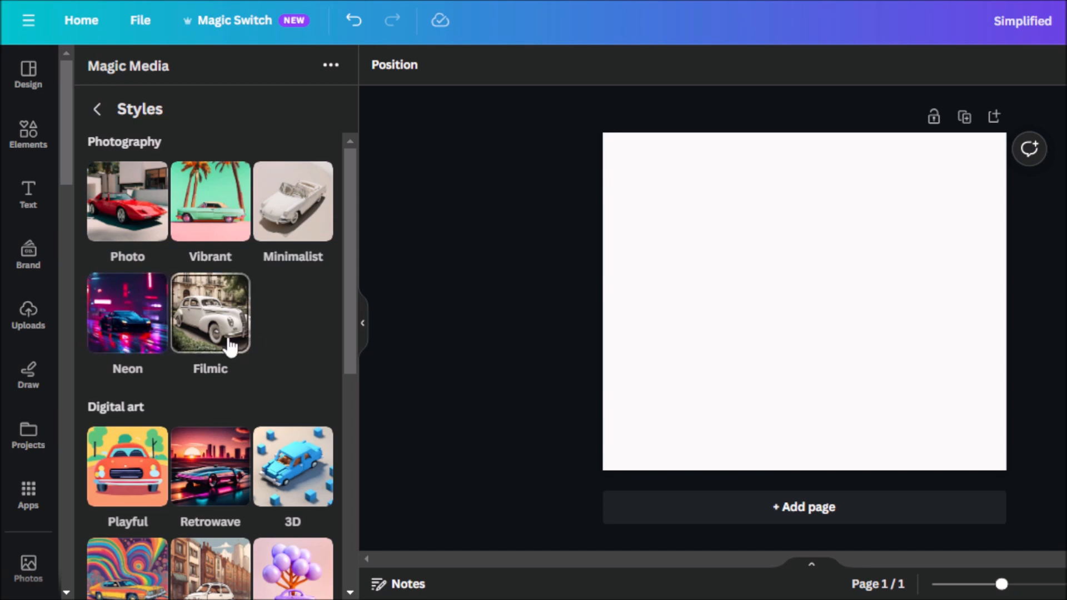
pyautogui.scroll(-3, 231, 347)
pyautogui.scroll(-2, 138, 210)
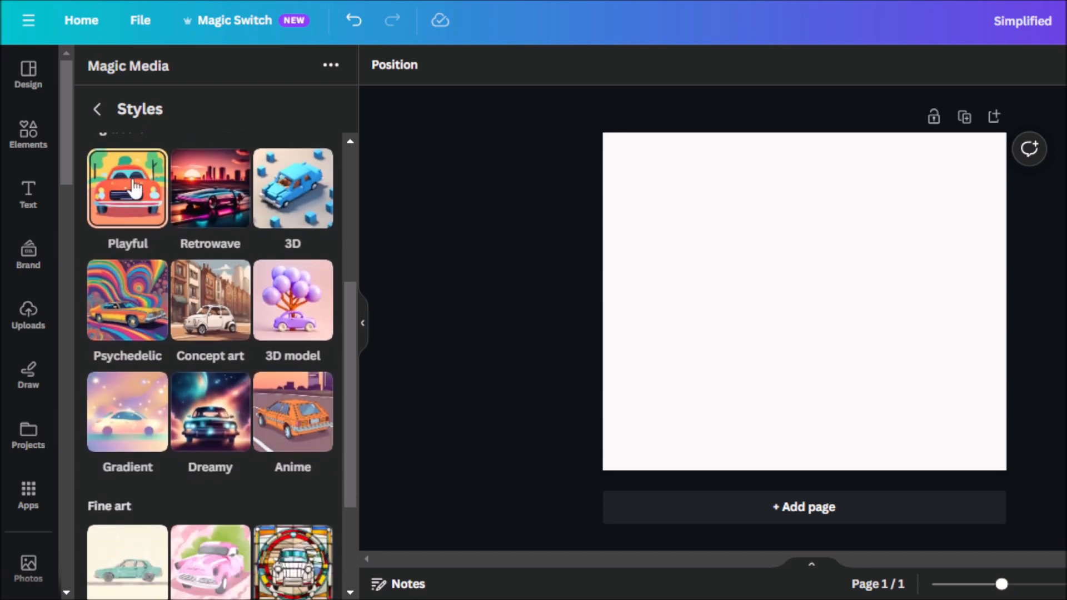
pyautogui.scroll(2, 172, 200)
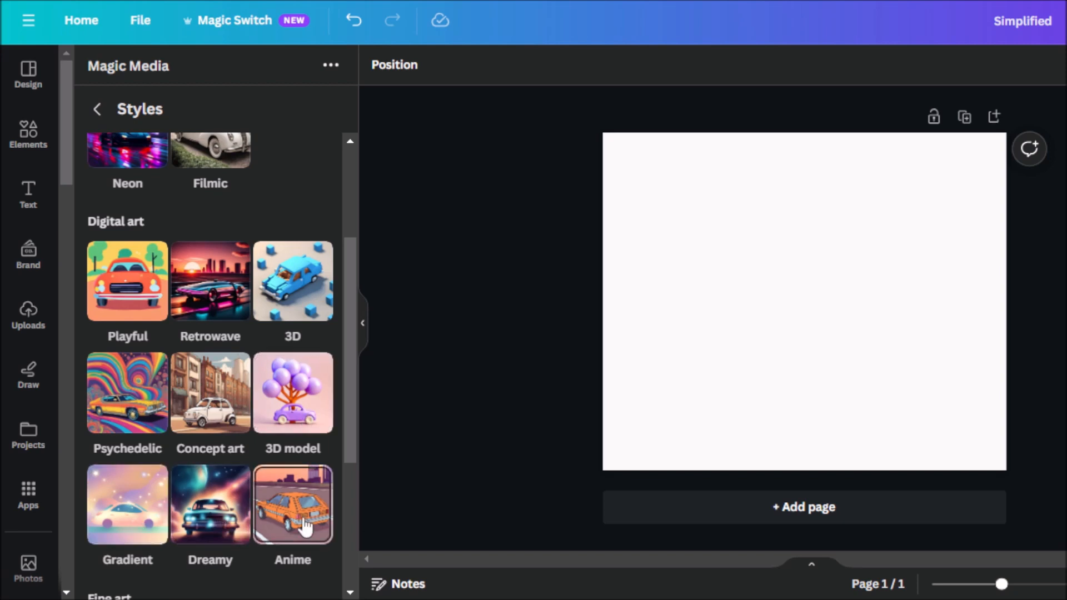
pyautogui.scroll(-5, 300, 520)
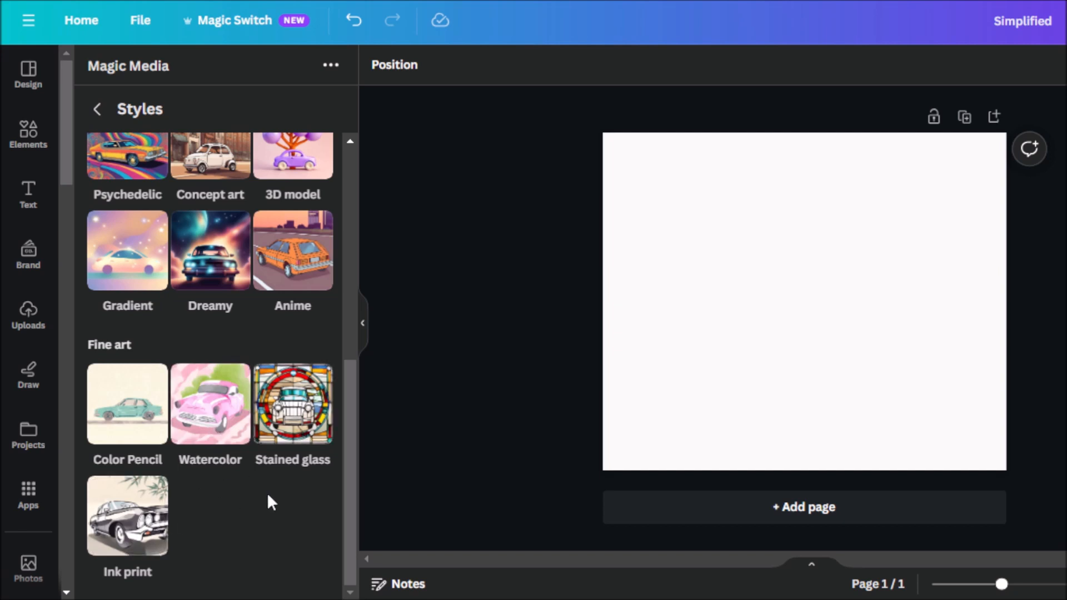
pyautogui.scroll(3, 264, 498)
pyautogui.scroll(-3, 268, 492)
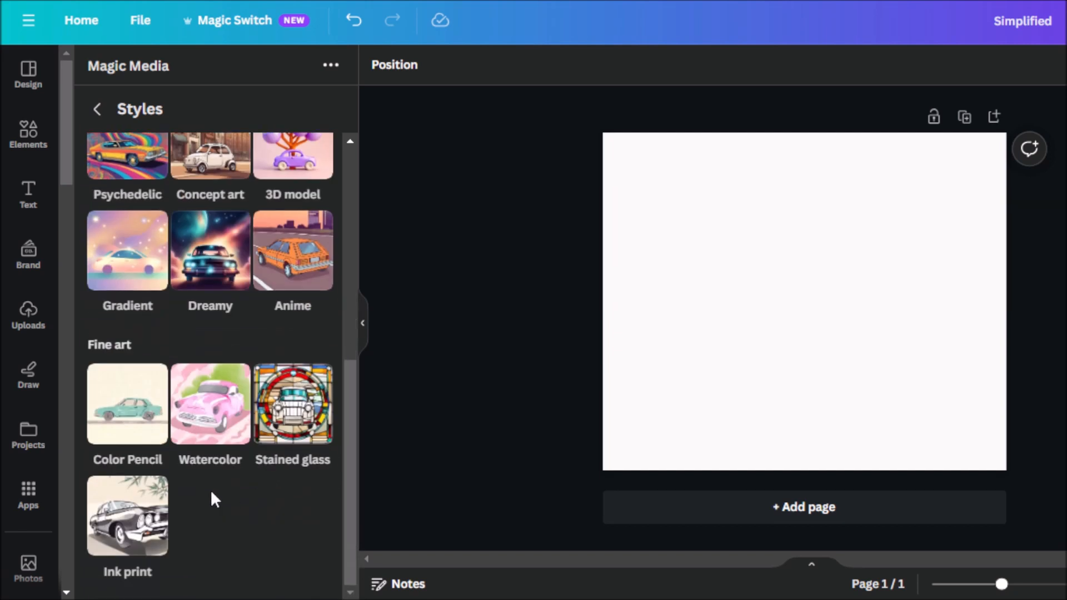
pyautogui.click(139, 431)
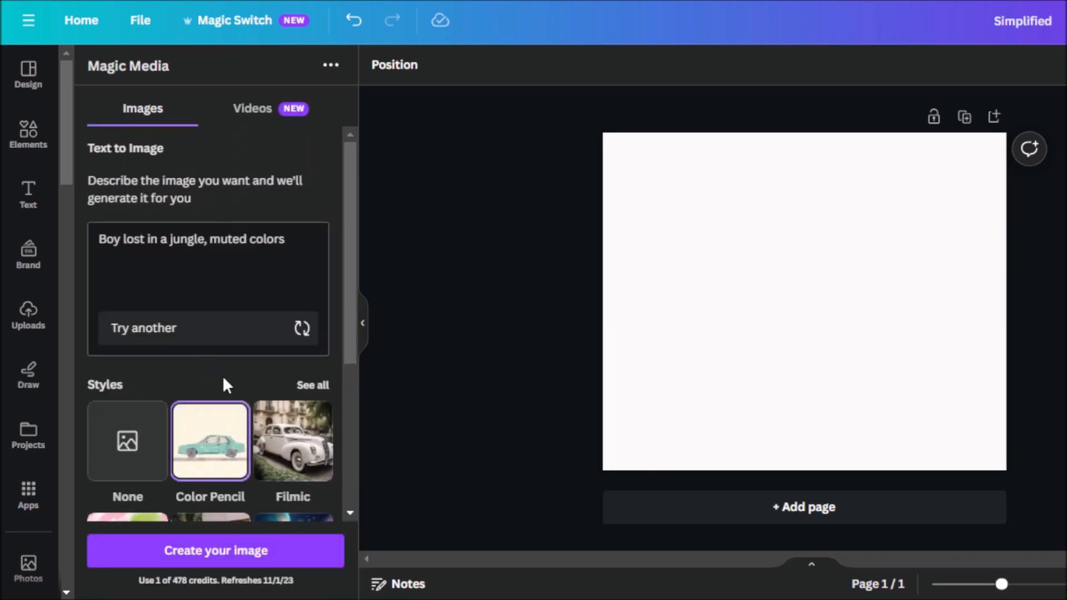
# Check the aspect ratio options, keep Square, and generate the images.
pyautogui.scroll(-5, 222, 383)
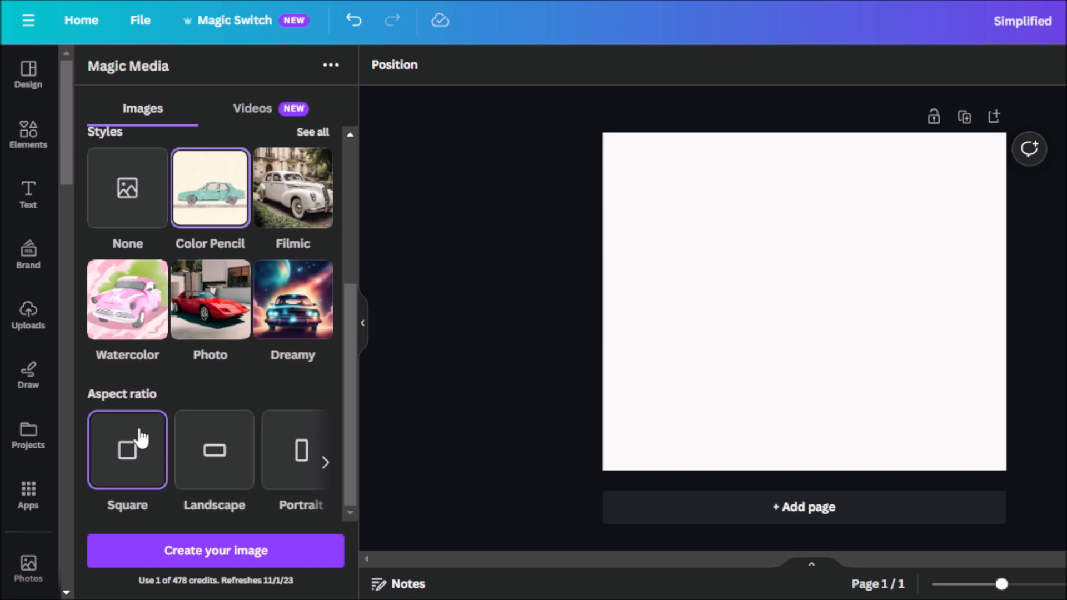
pyautogui.click(326, 462)
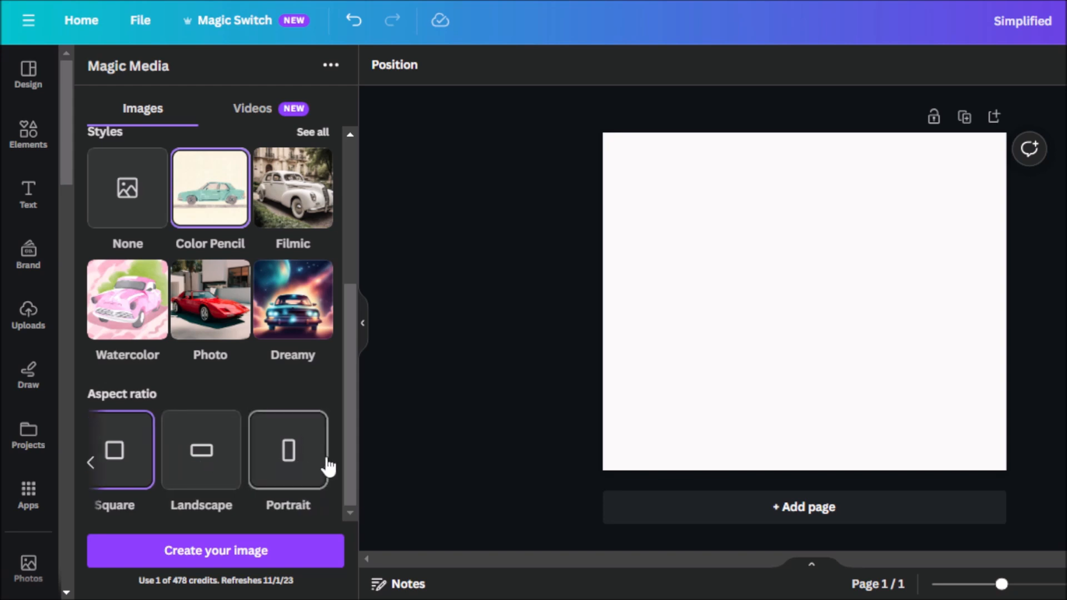
pyautogui.click(90, 464)
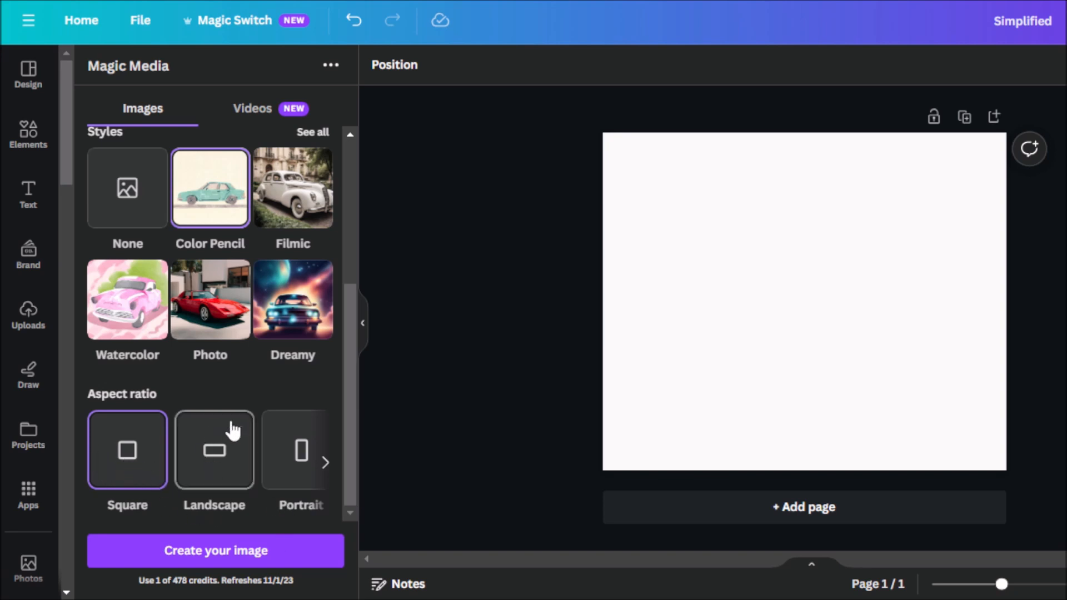
pyautogui.scroll(4, 232, 428)
pyautogui.scroll(-4, 238, 423)
pyautogui.click(191, 565)
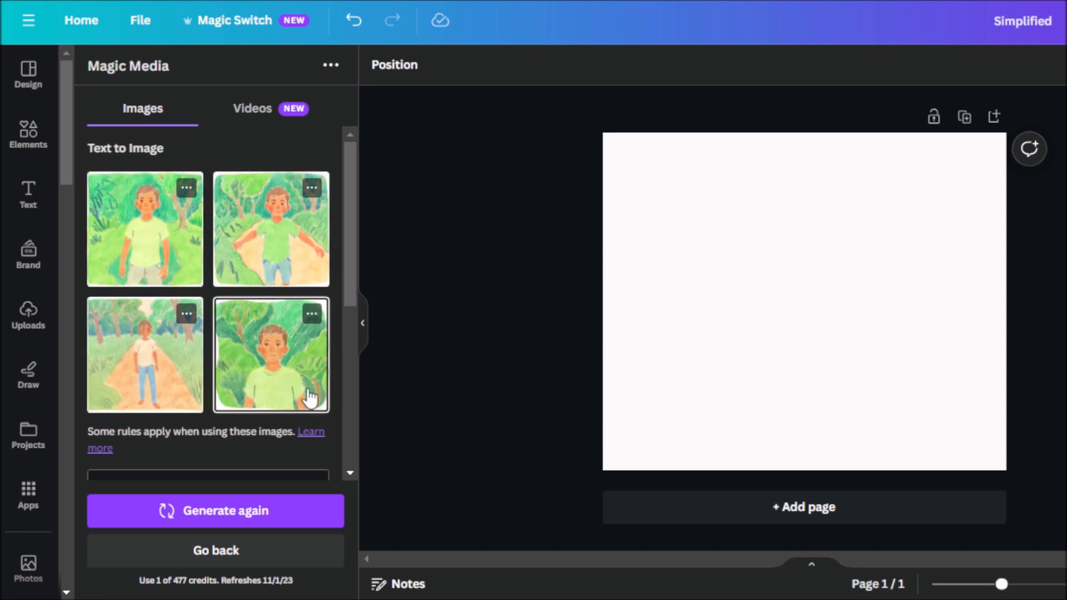
# Fill the page with the generated image of the boy in a white shirt, and return to the blank image prompt form.
pyautogui.click(143, 382)
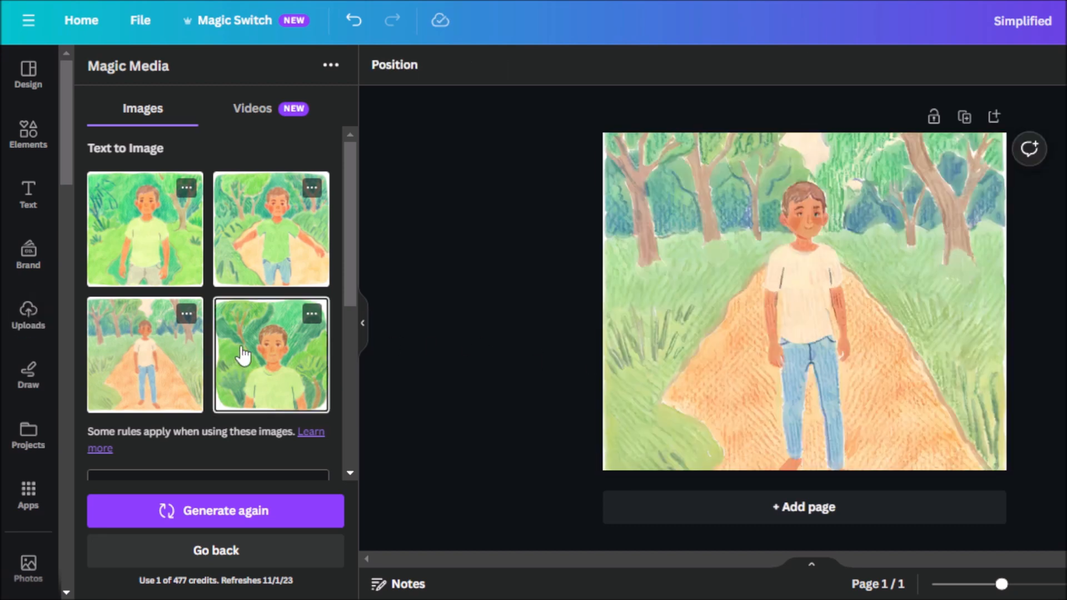
pyautogui.scroll(-2, 178, 324)
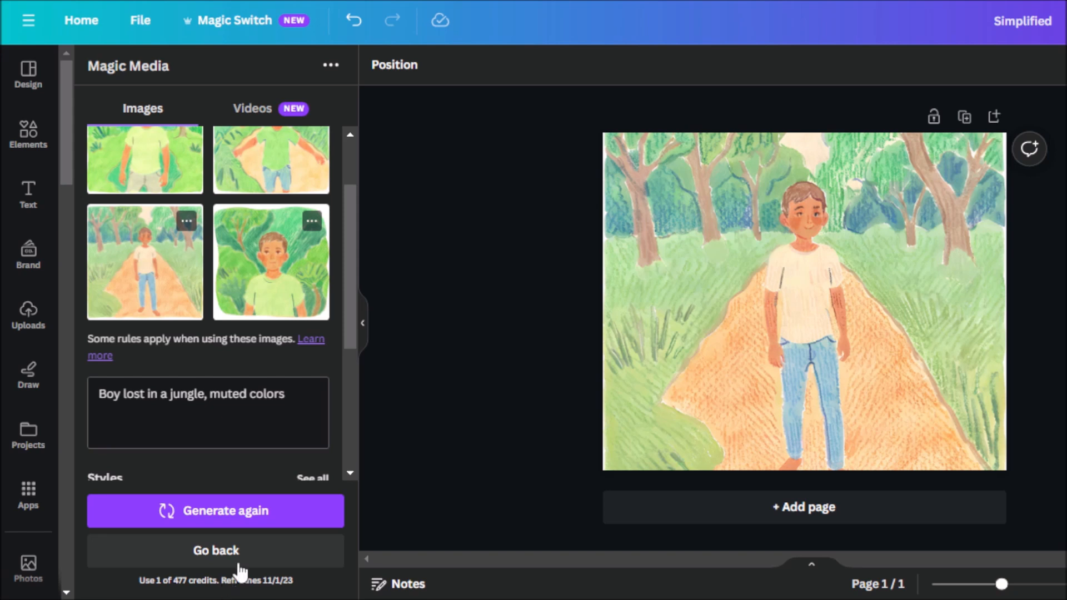
pyautogui.scroll(2, 238, 457)
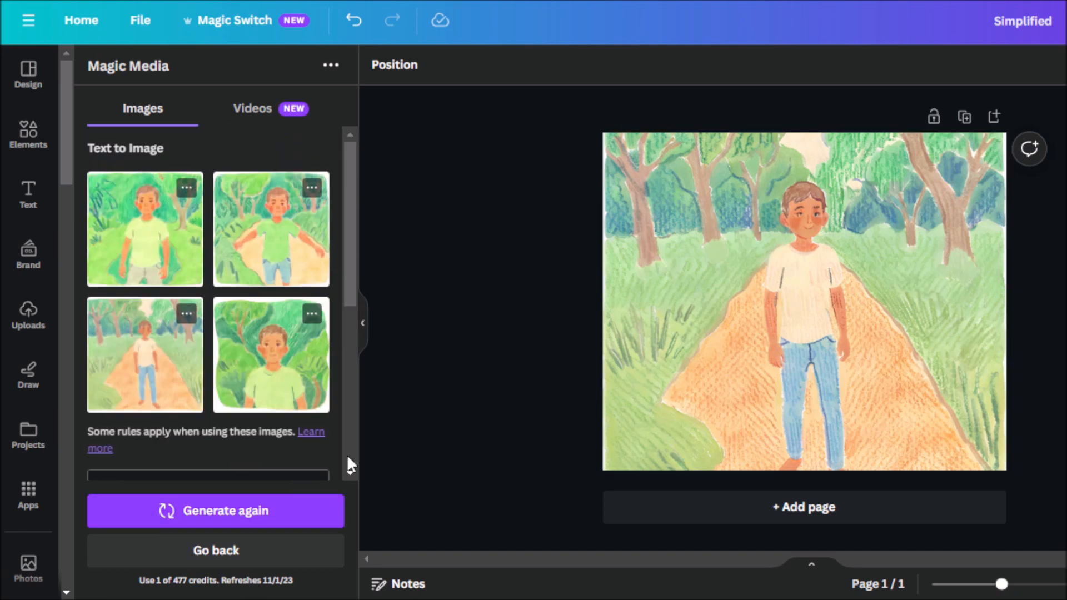
pyautogui.click(271, 550)
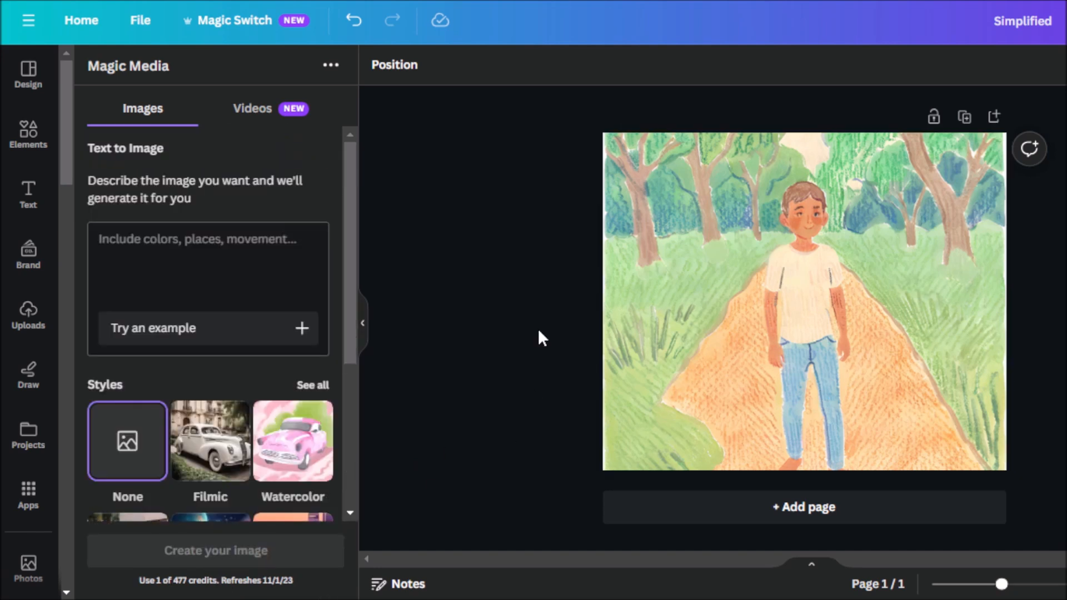
# Add a second page and generate a video from the example prompt "A wide shot of a water lilly floating in a pond".
pyautogui.click(277, 110)
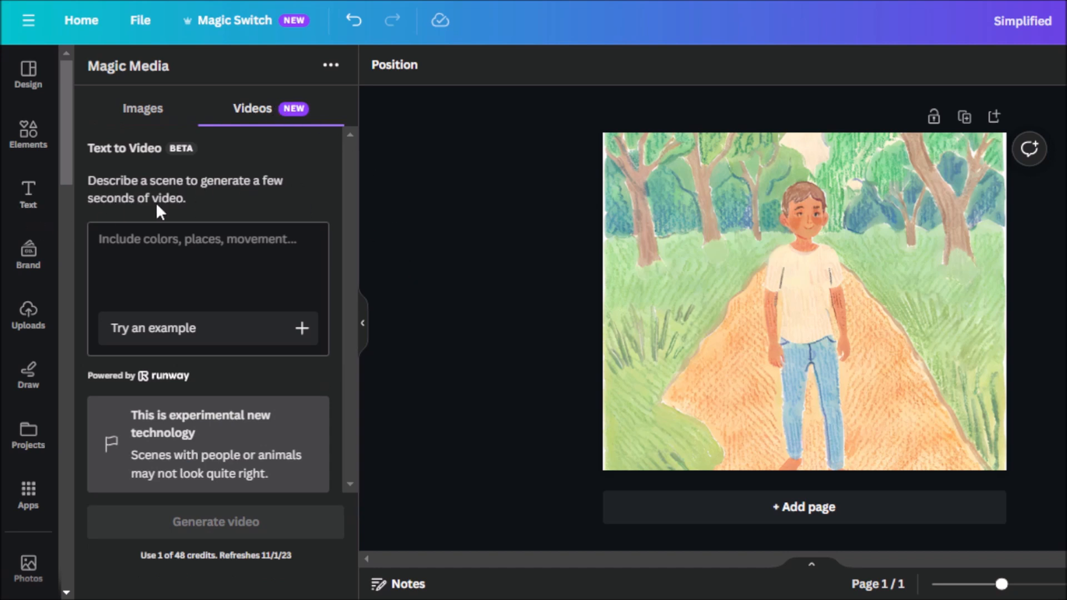
pyautogui.click(223, 247)
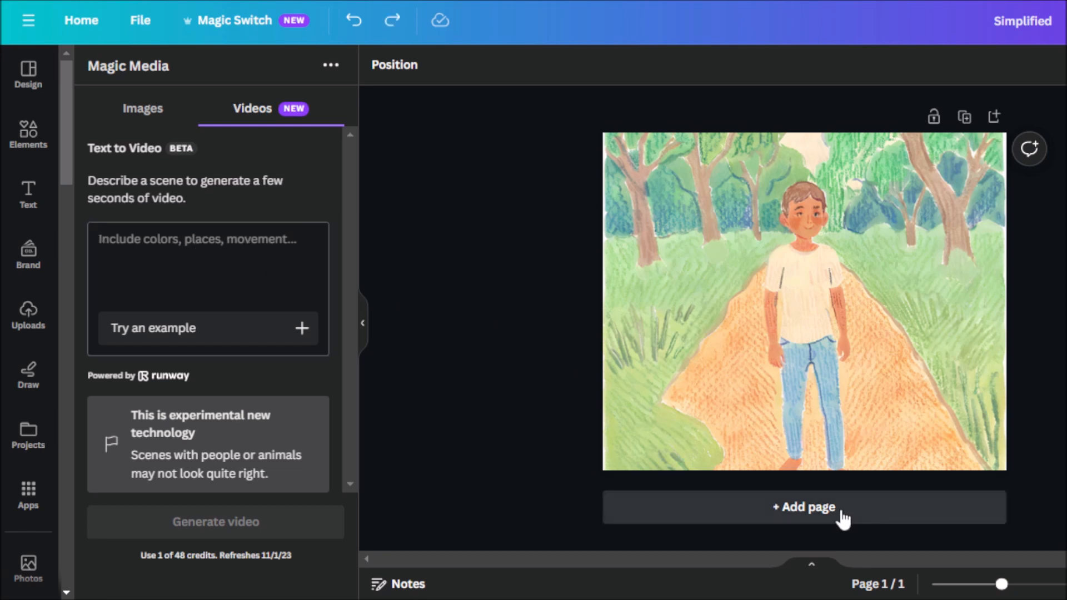
pyautogui.click(804, 507)
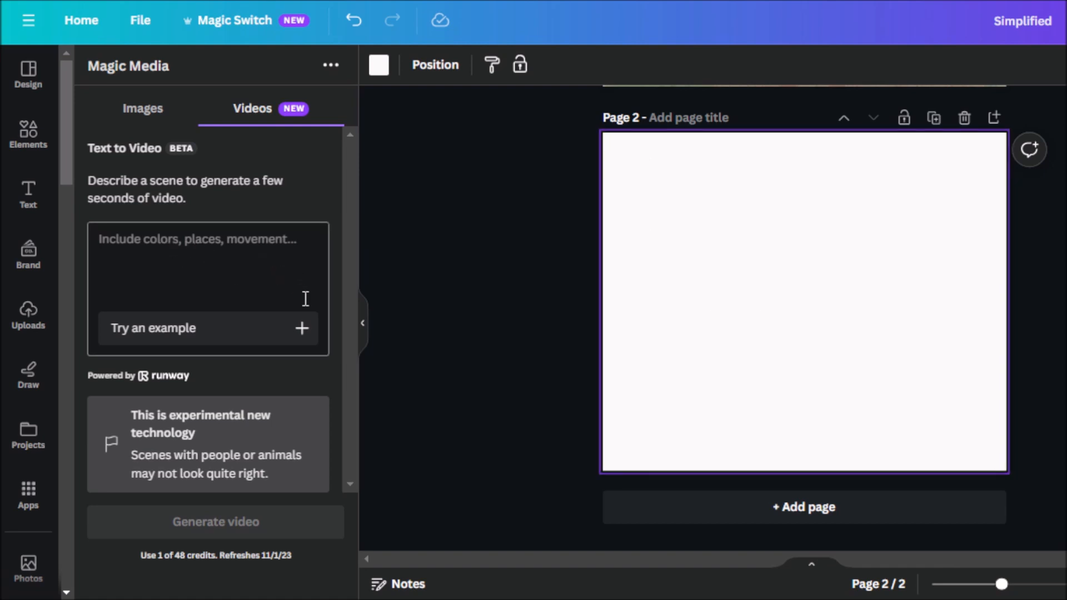
pyautogui.click(216, 329)
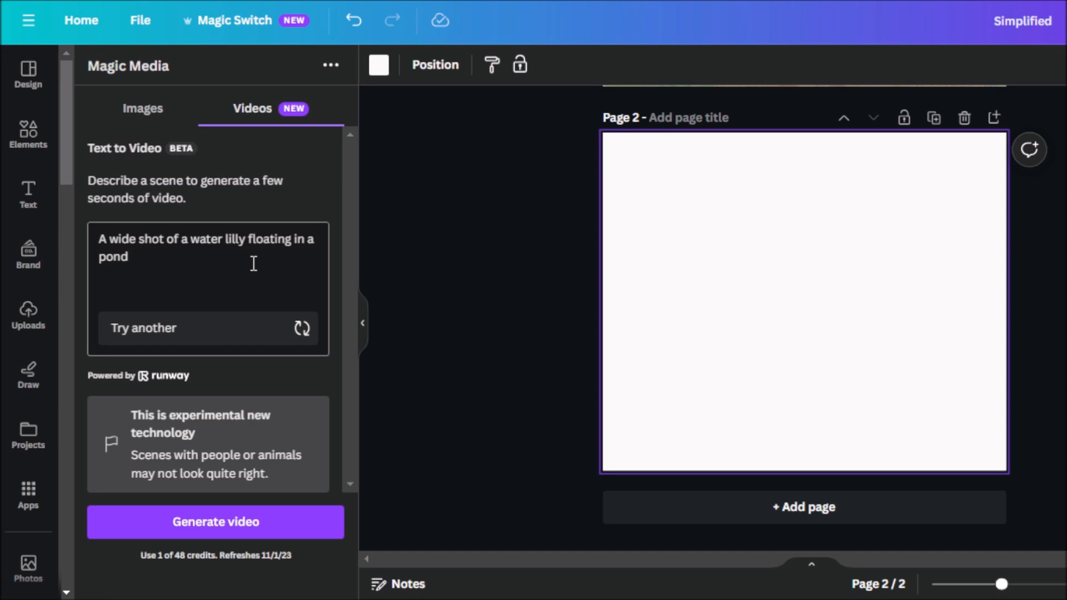
pyautogui.click(205, 527)
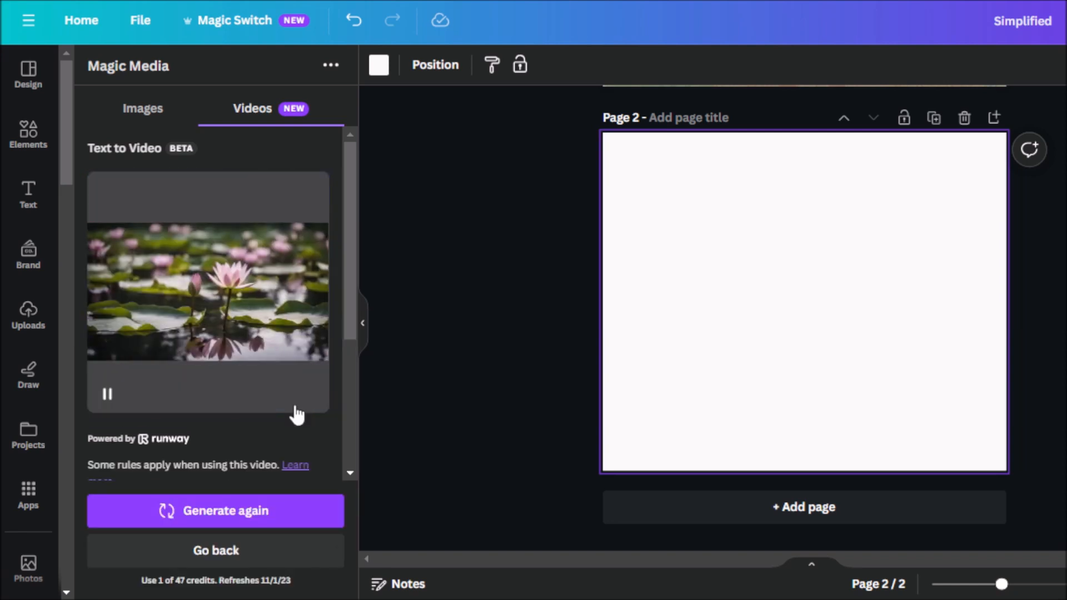
# Place the generated water lily video on page 2 and set it as the page background.
pyautogui.scroll(-4, 297, 415)
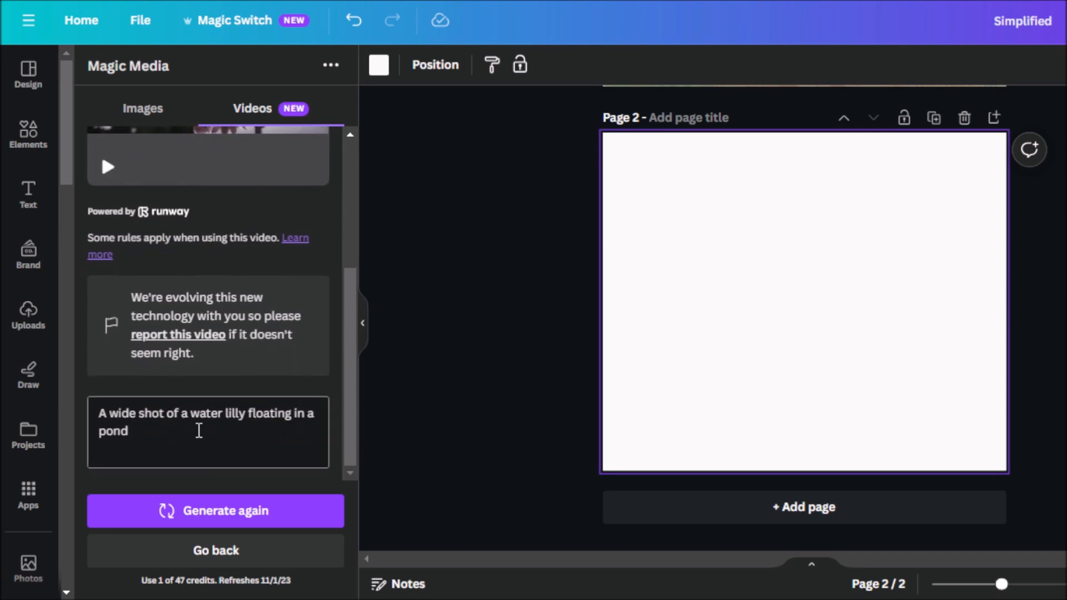
pyautogui.scroll(4, 199, 431)
pyautogui.moveTo(183, 321)
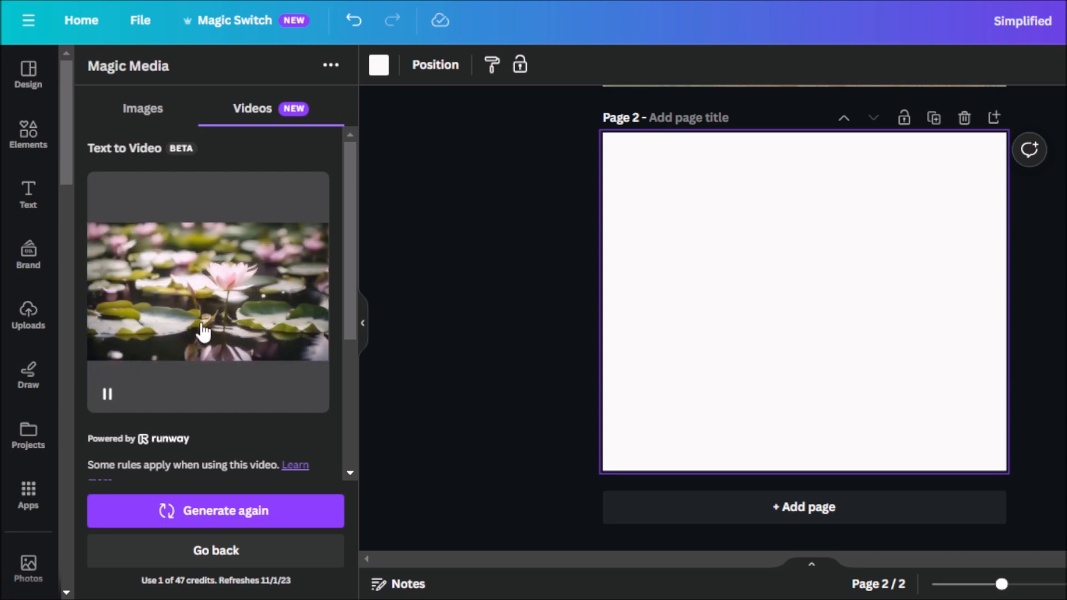
pyautogui.click(204, 332)
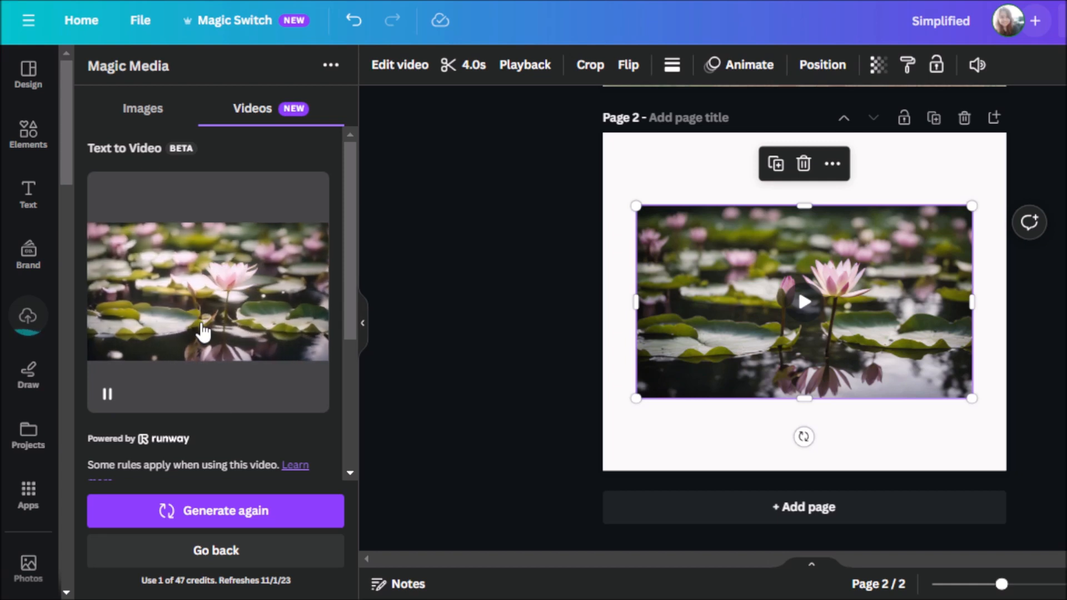
pyautogui.rightClick(699, 302)
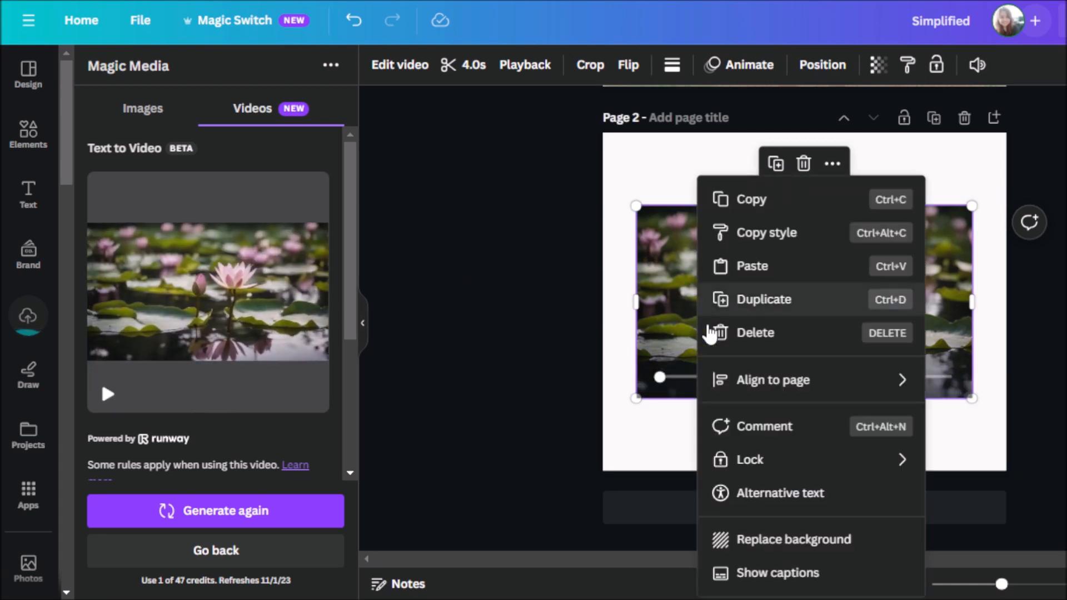
pyautogui.click(806, 538)
pyautogui.click(729, 314)
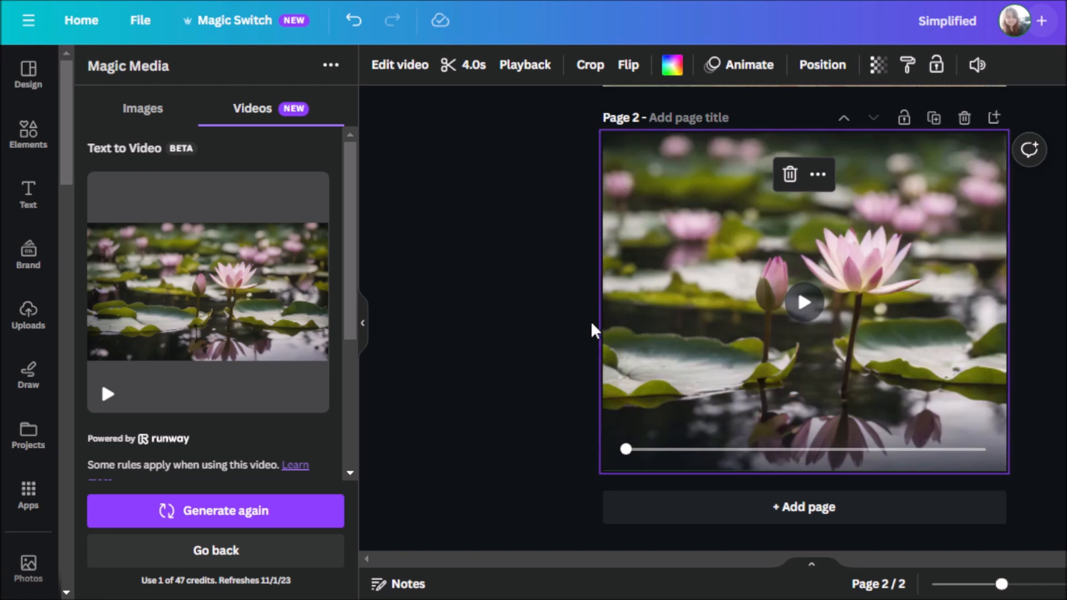
# Delete page 2 with the video and return to the Text to Image generator.
pyautogui.moveTo(239, 327)
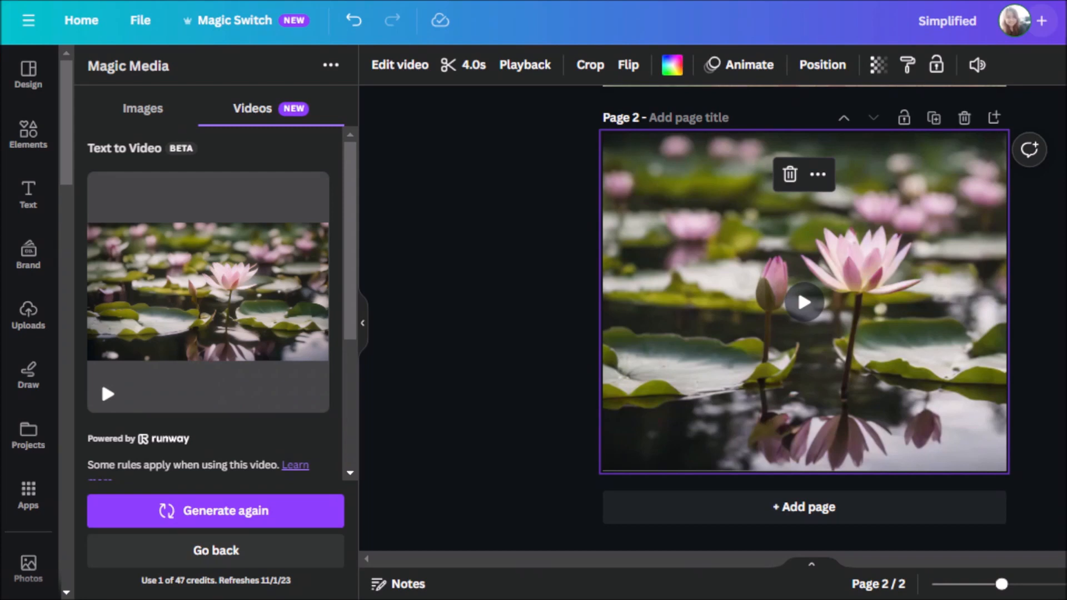
pyautogui.moveTo(729, 359)
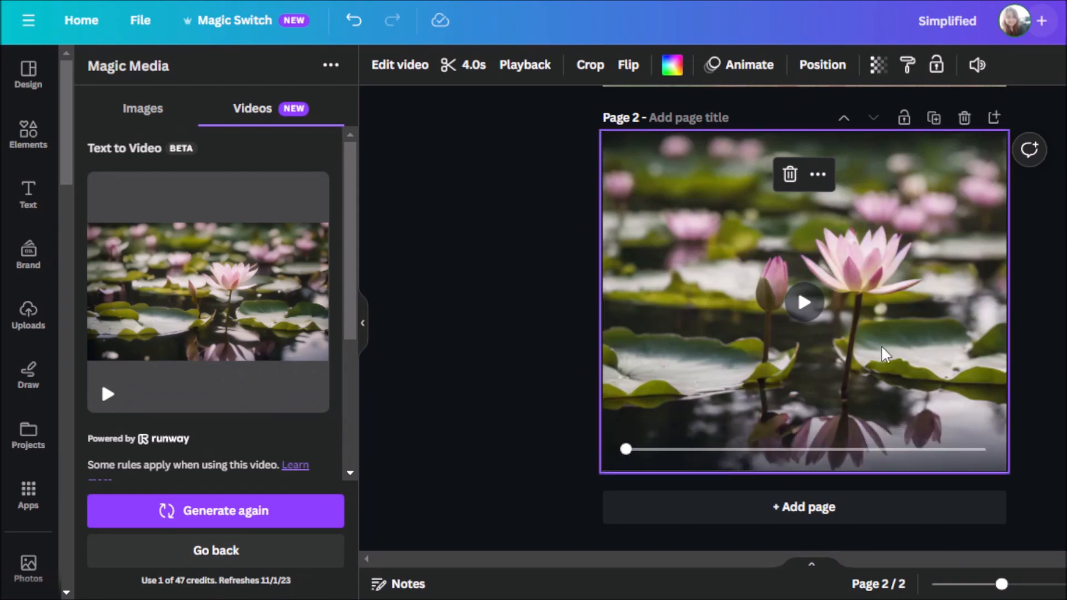
pyautogui.click(967, 117)
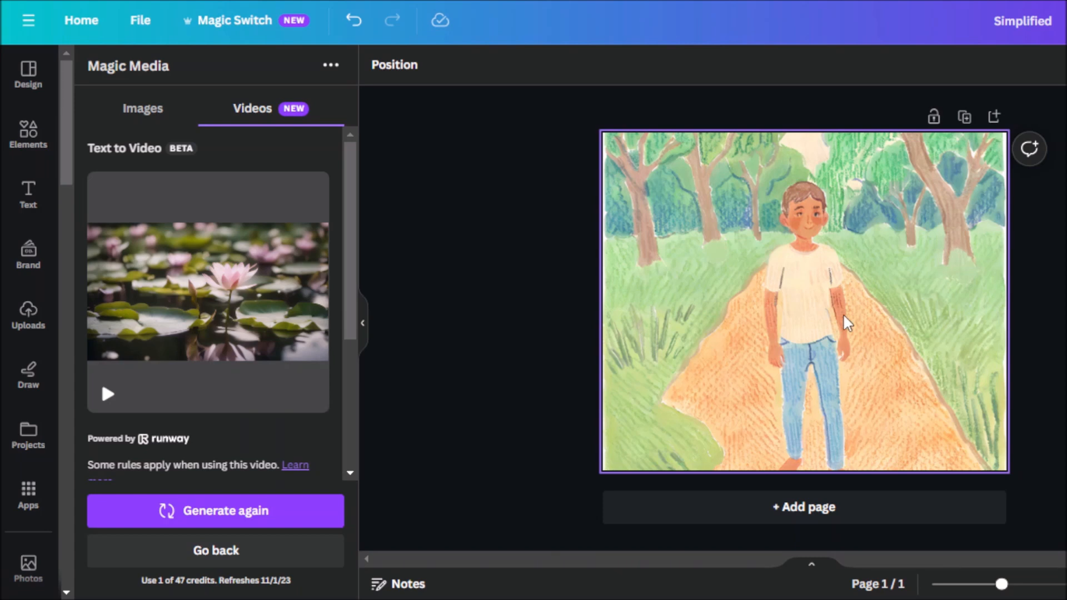
pyautogui.click(143, 110)
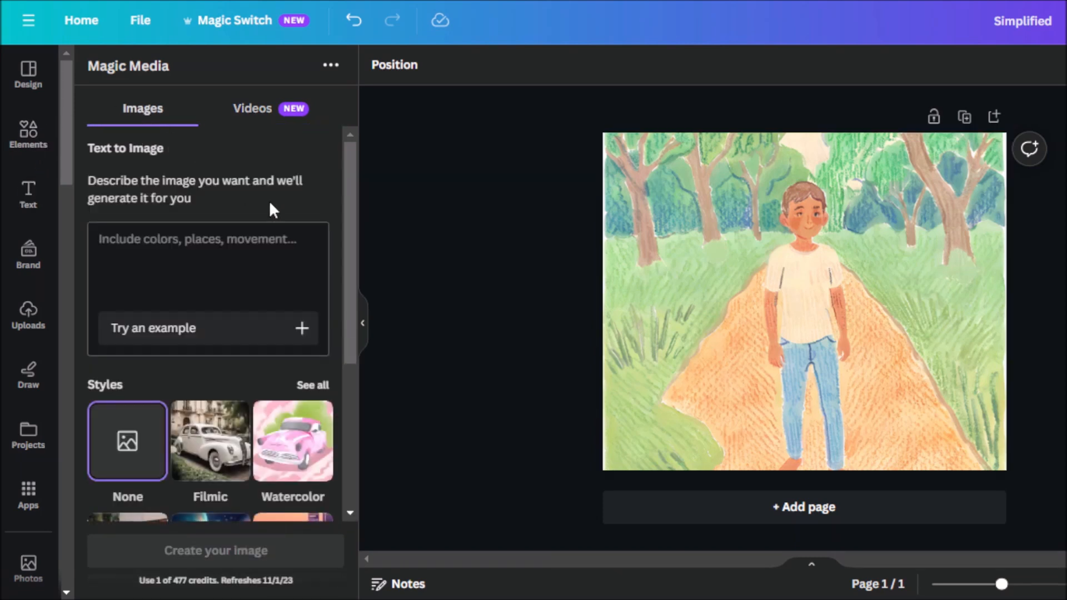